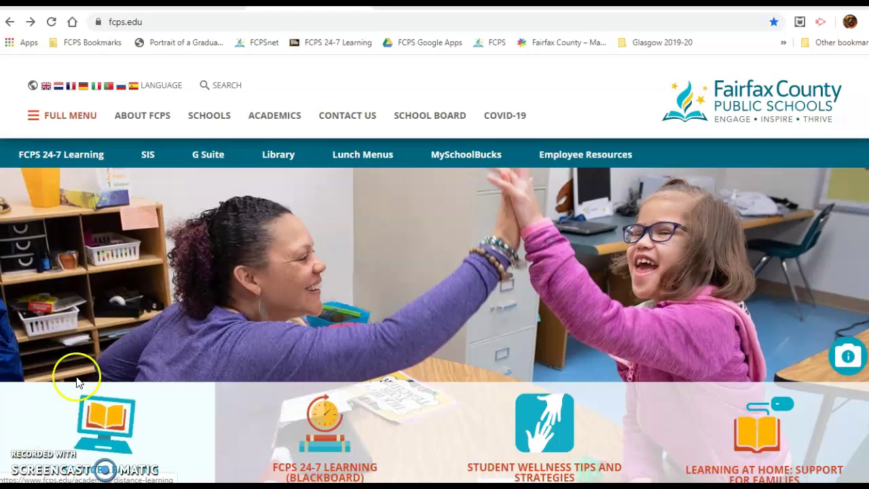
# From the FCPS Library page, open the Online Databases and eBooks list and go to page 2
pyautogui.click(284, 163)
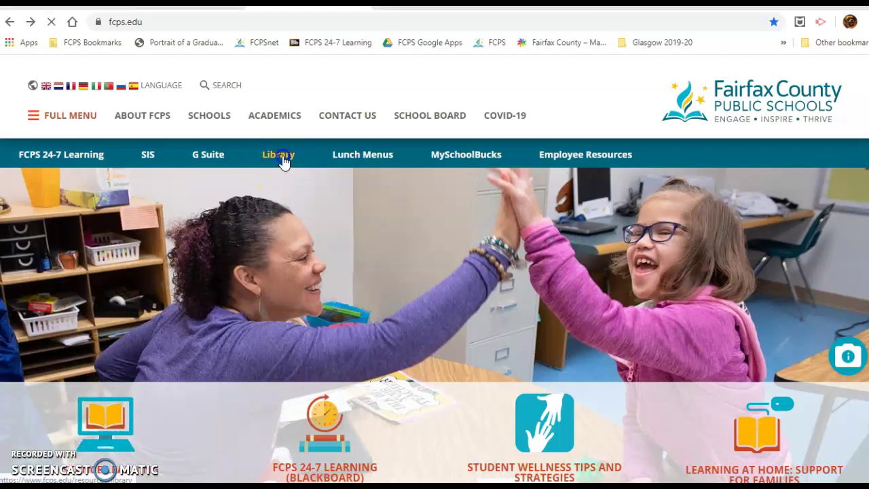
pyautogui.scroll(-5, 395, 283)
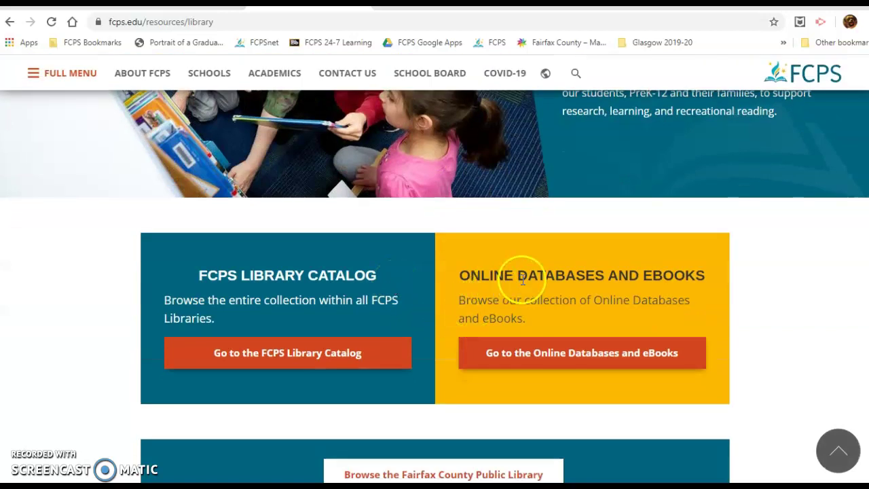
pyautogui.click(516, 352)
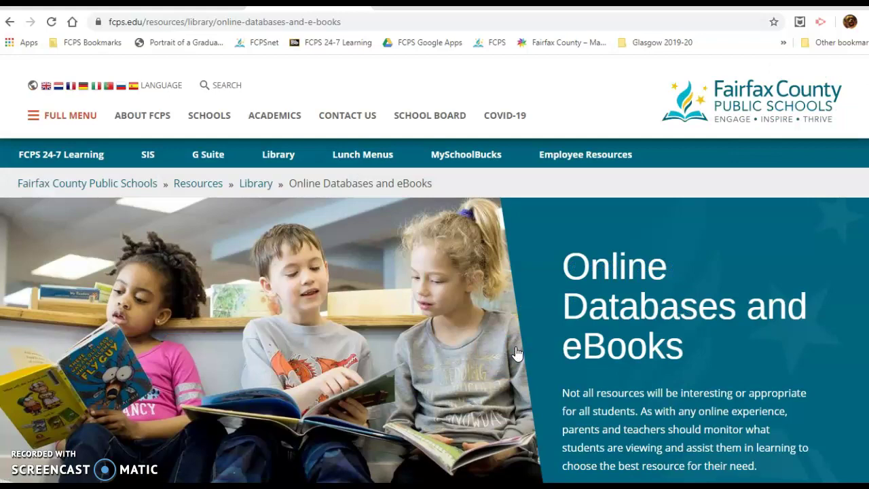
pyautogui.scroll(-7, 515, 345)
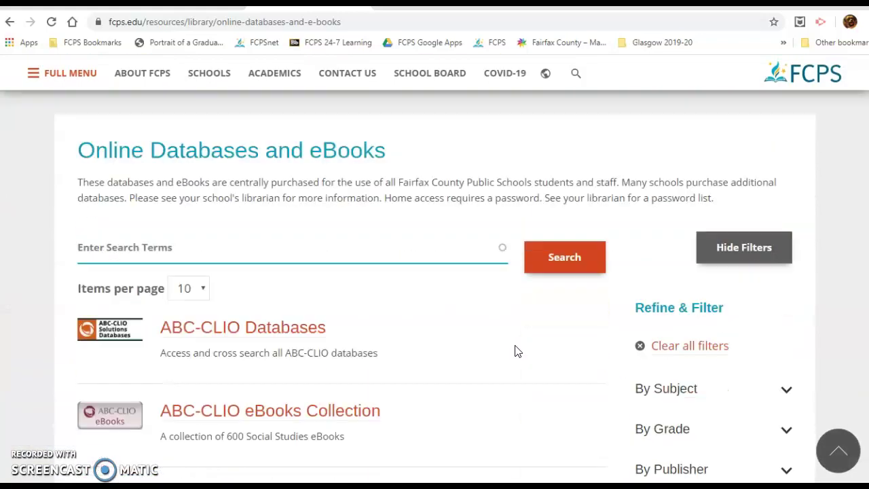
pyautogui.scroll(-5, 516, 352)
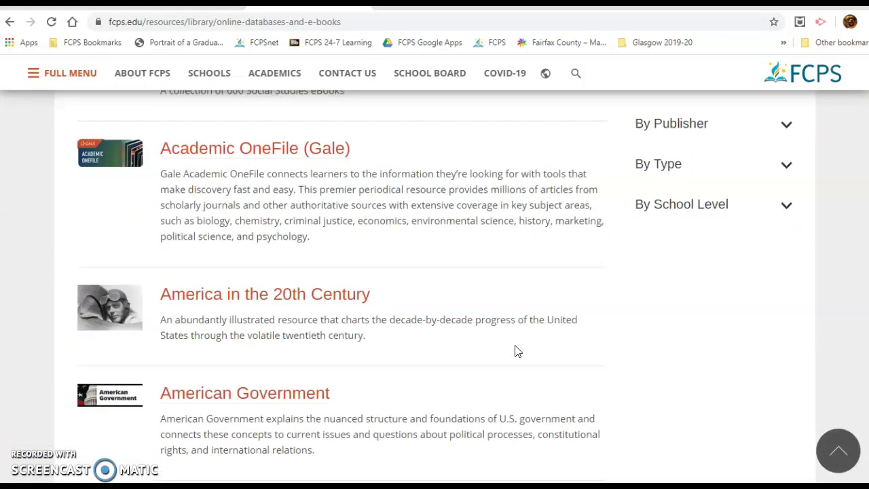
pyautogui.scroll(-4, 516, 352)
pyautogui.scroll(-6, 516, 351)
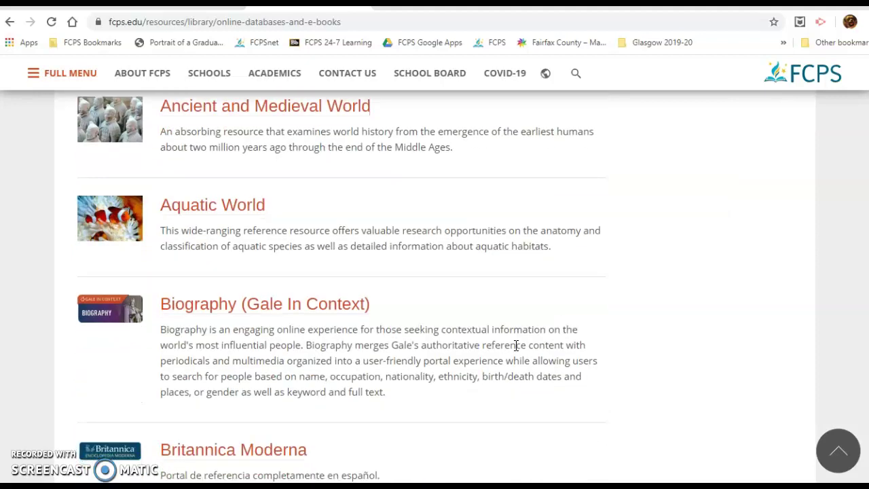
pyautogui.scroll(-2, 515, 351)
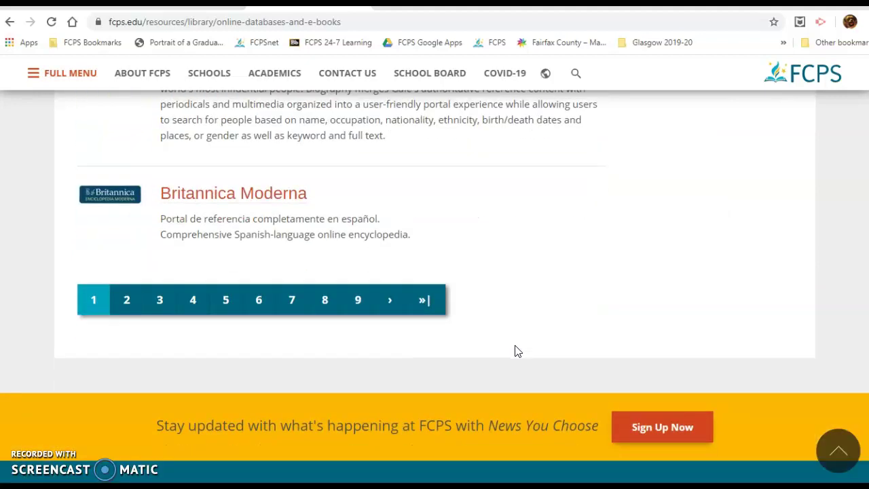
pyautogui.click(122, 301)
# Open Britannica School - Middle School and launch it with Go to Resource
pyautogui.scroll(-5, 242, 298)
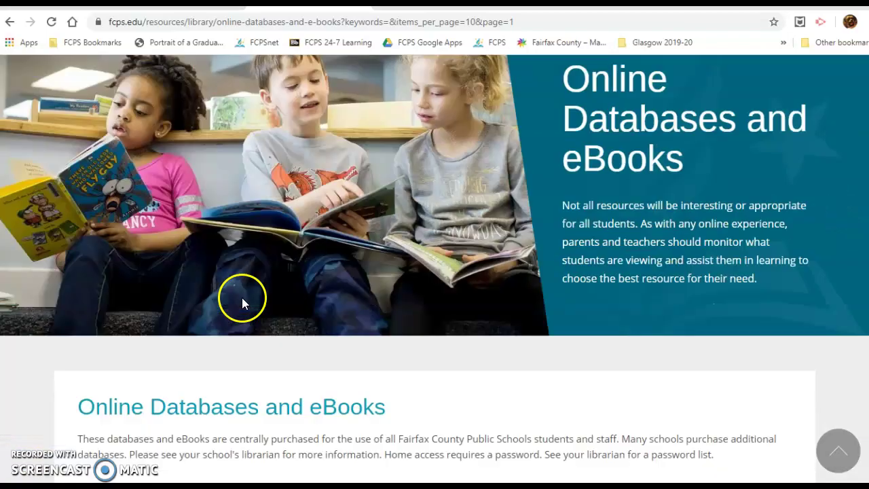
pyautogui.scroll(-5, 243, 298)
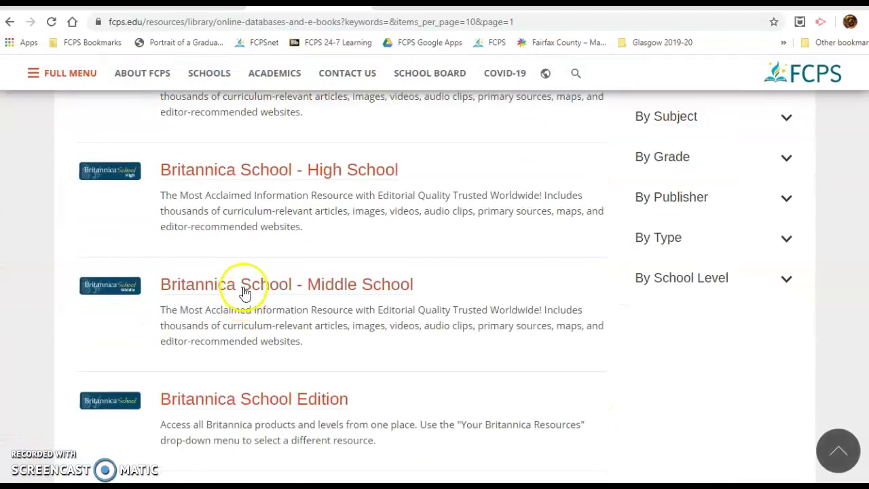
pyautogui.click(244, 290)
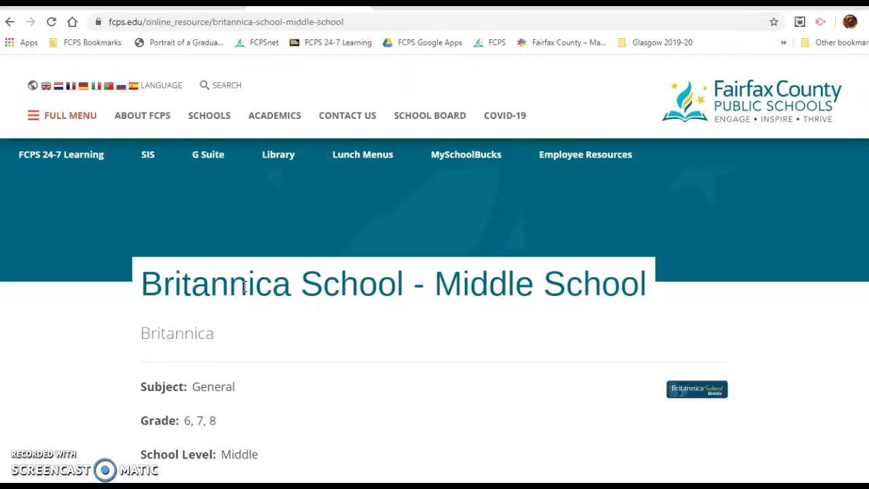
pyautogui.scroll(-5, 243, 291)
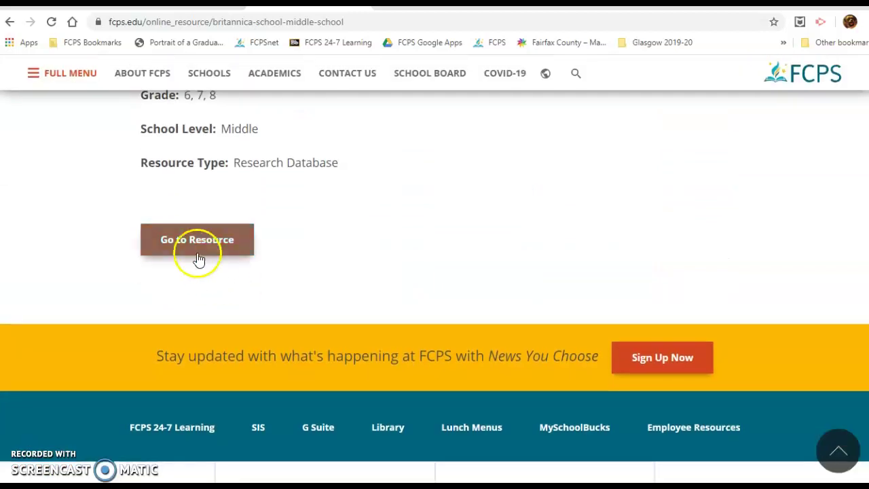
pyautogui.click(199, 248)
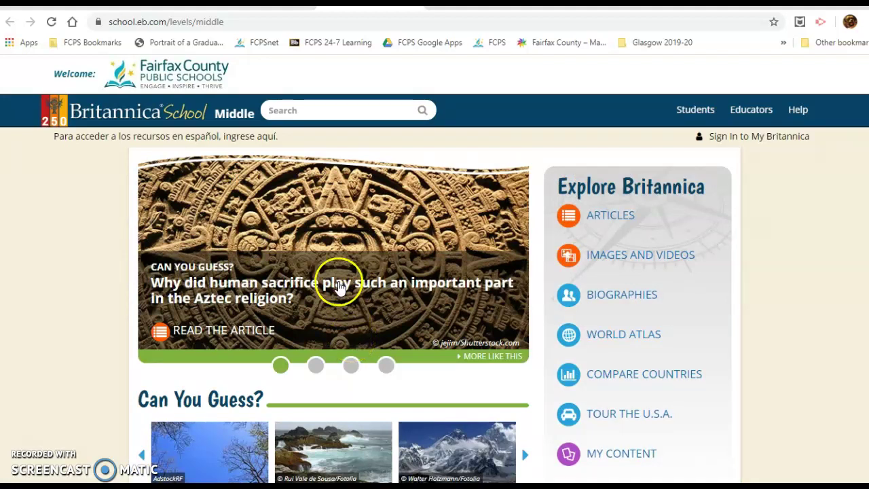
# Search Britannica School for 'martin luther king' and open the Martin Luther King, Jr. article
pyautogui.click(319, 117)
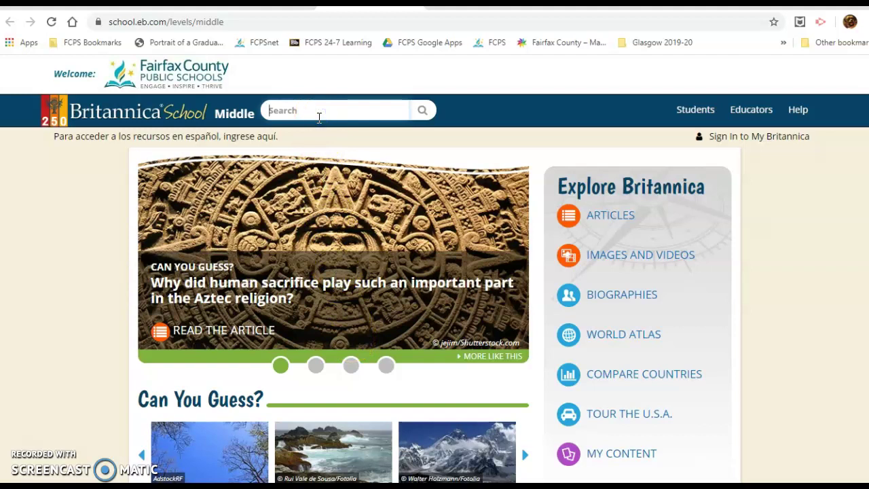
pyautogui.write('marti')
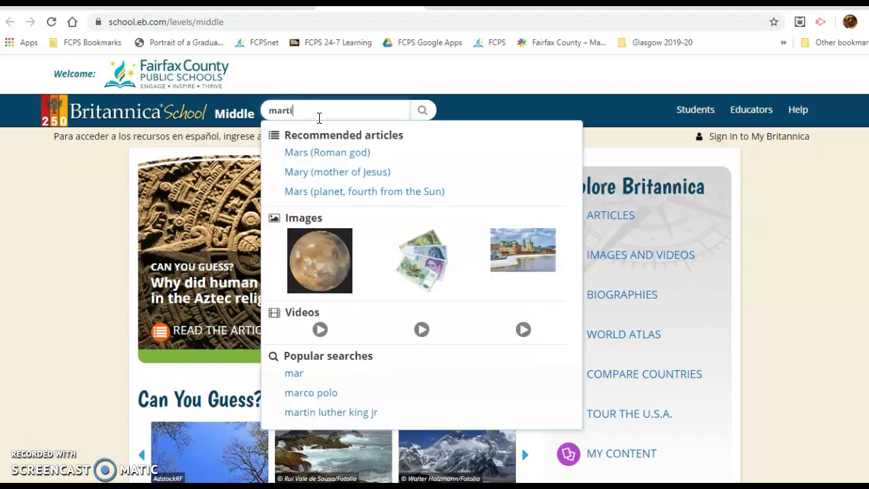
pyautogui.write('n luther k')
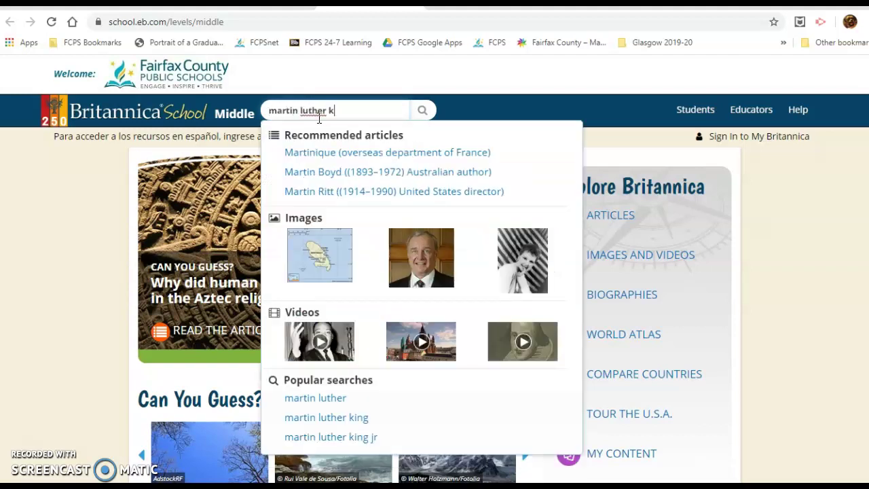
pyautogui.write('ing')
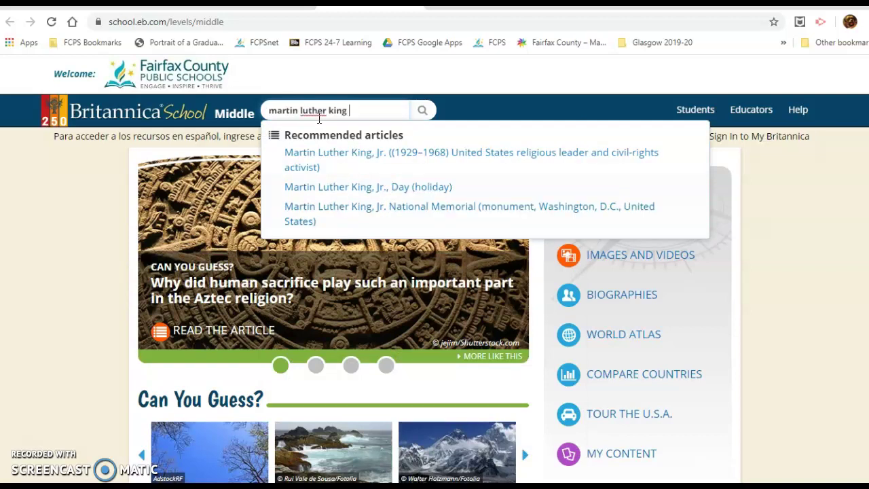
pyautogui.click(321, 156)
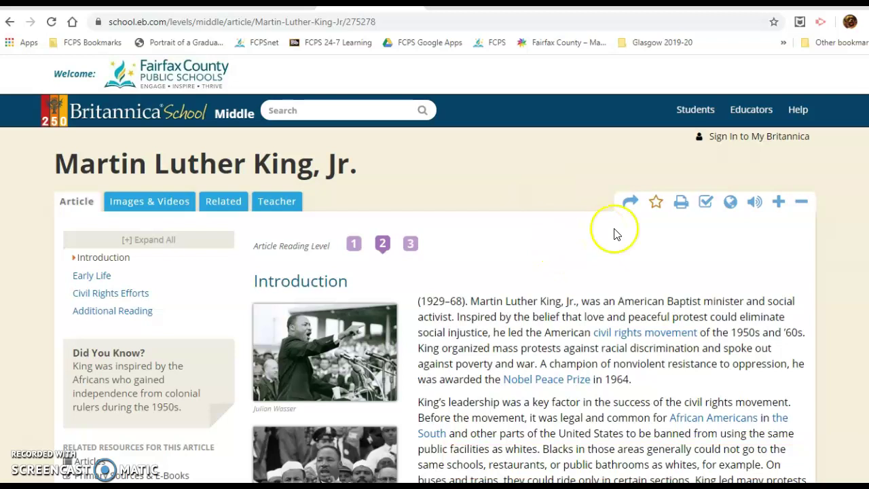
pyautogui.click(731, 204)
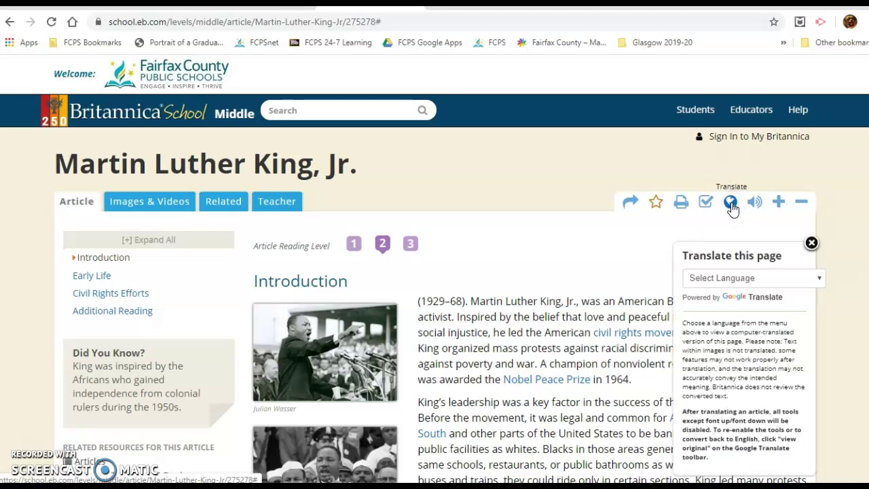
pyautogui.click(809, 277)
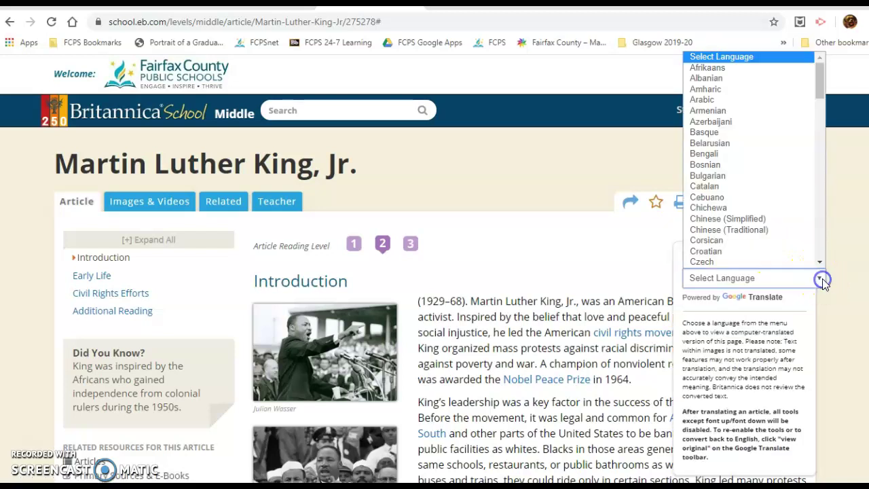
pyautogui.scroll(-1, 803, 266)
pyautogui.scroll(-20, 760, 244)
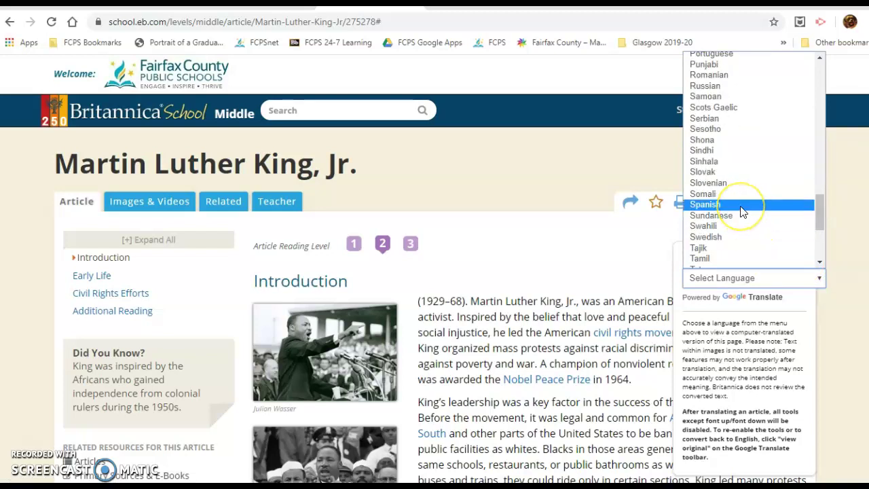
pyautogui.click(742, 212)
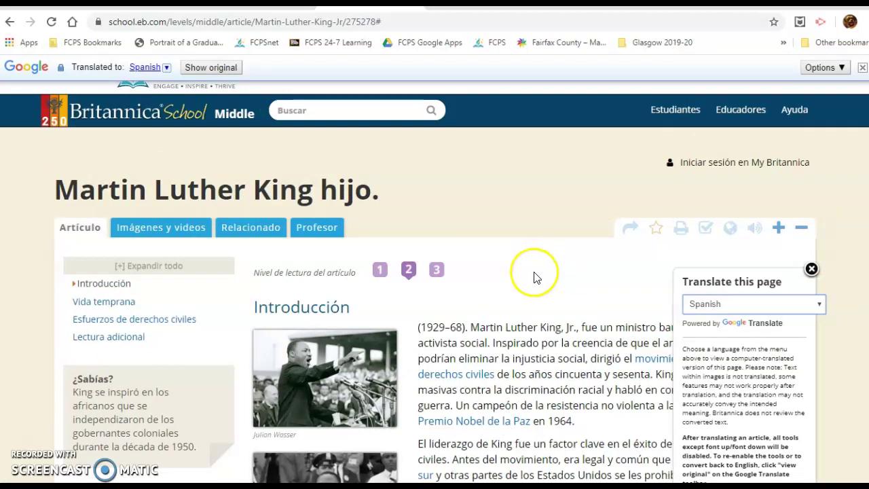
pyautogui.click(811, 270)
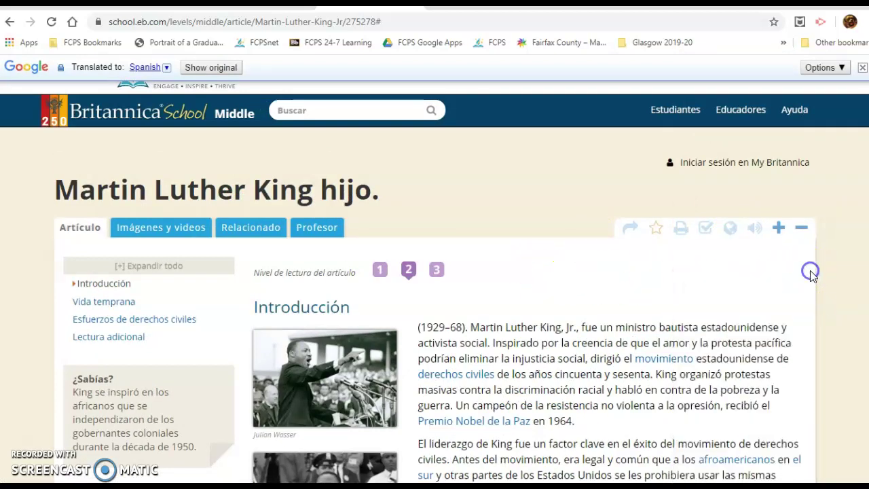
pyautogui.scroll(-2, 649, 301)
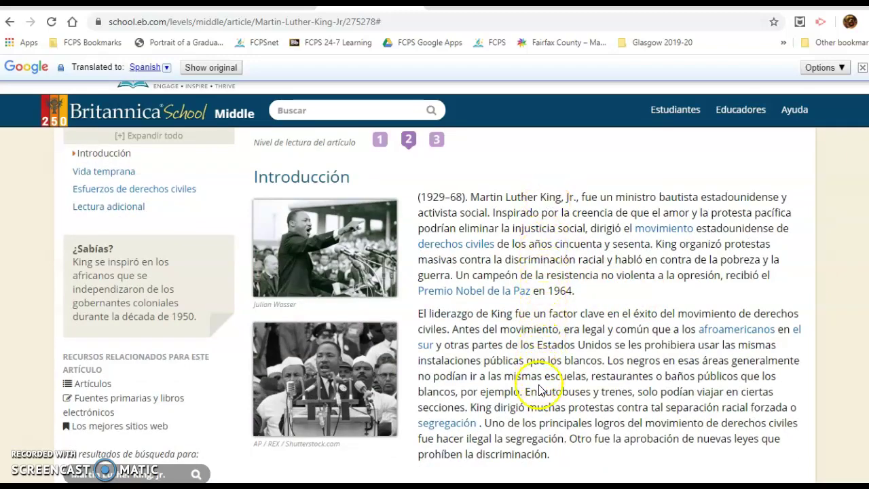
pyautogui.scroll(-2, 535, 384)
pyautogui.scroll(-3, 542, 391)
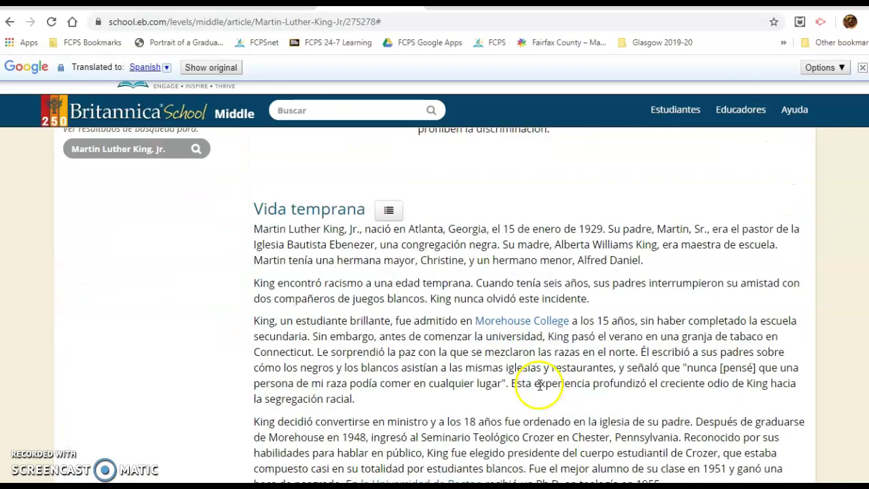
pyautogui.scroll(-1, 540, 385)
pyautogui.scroll(8, 543, 391)
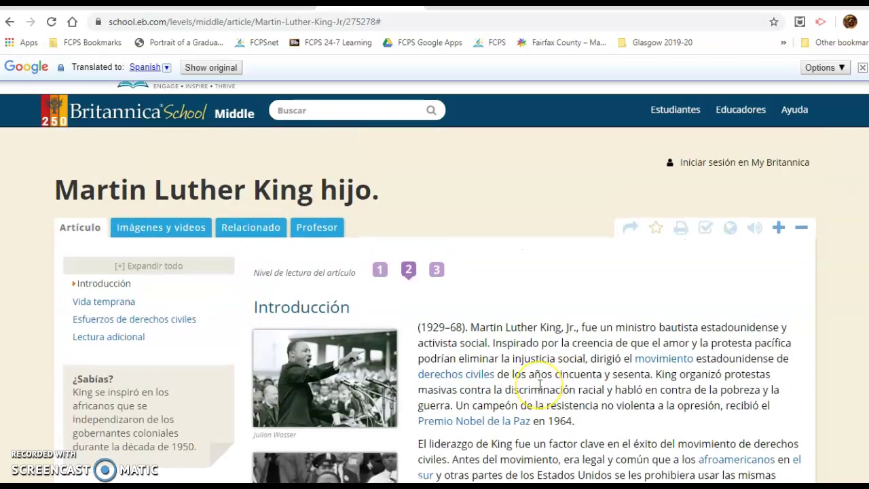
# Return to the Online Databases list and search it for 'world book'
pyautogui.moveTo(540, 385)
pyautogui.hotkey('alt', 'Left')
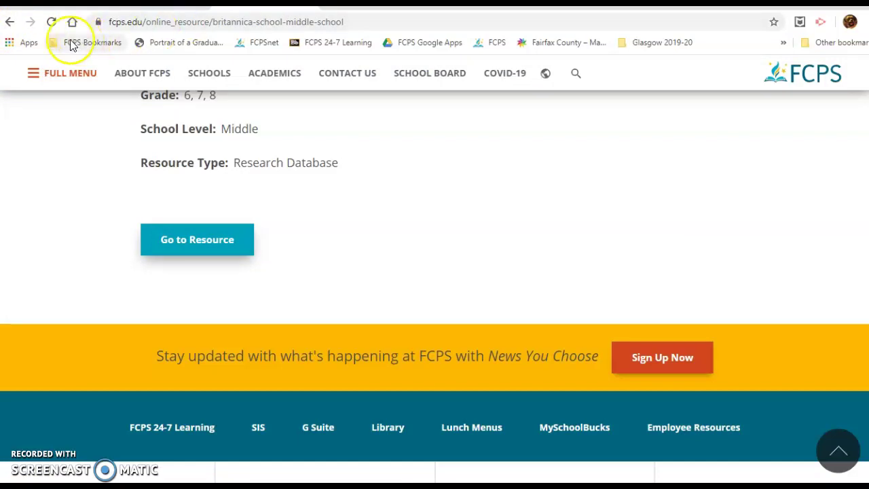
pyautogui.click(11, 22)
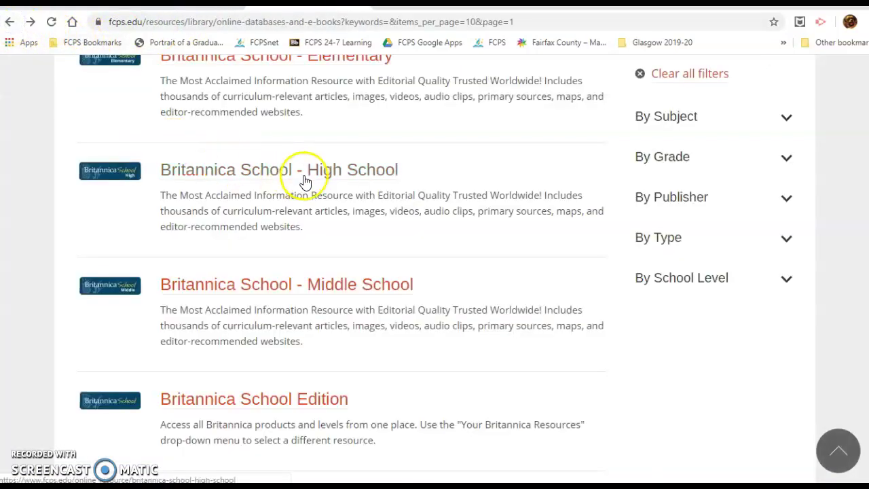
pyautogui.scroll(6, 302, 184)
pyautogui.click(216, 368)
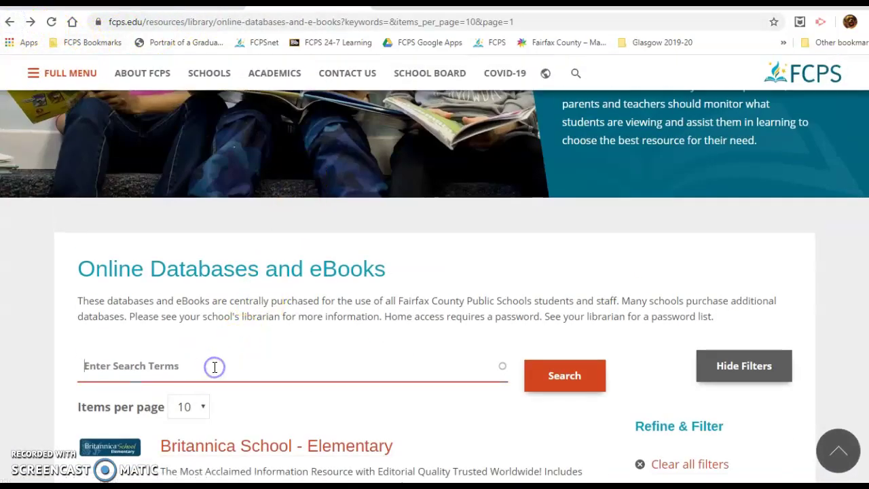
pyautogui.write('world bo')
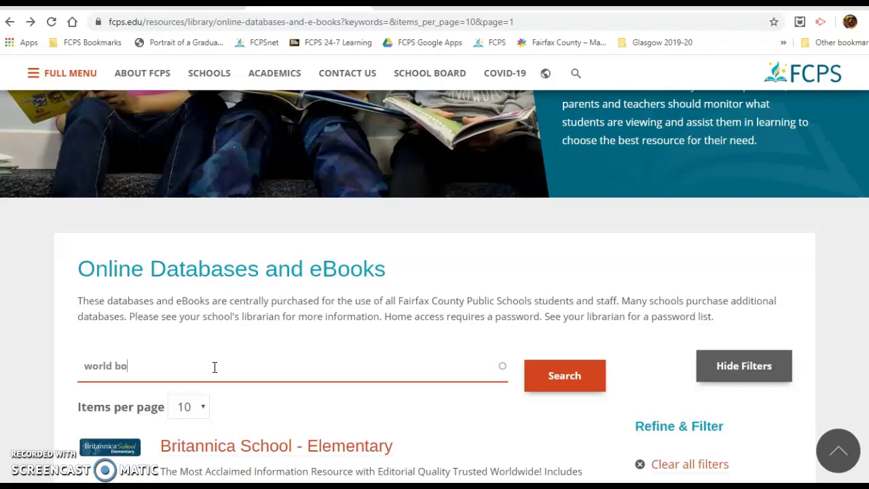
pyautogui.write('ok')
pyautogui.press('Return')
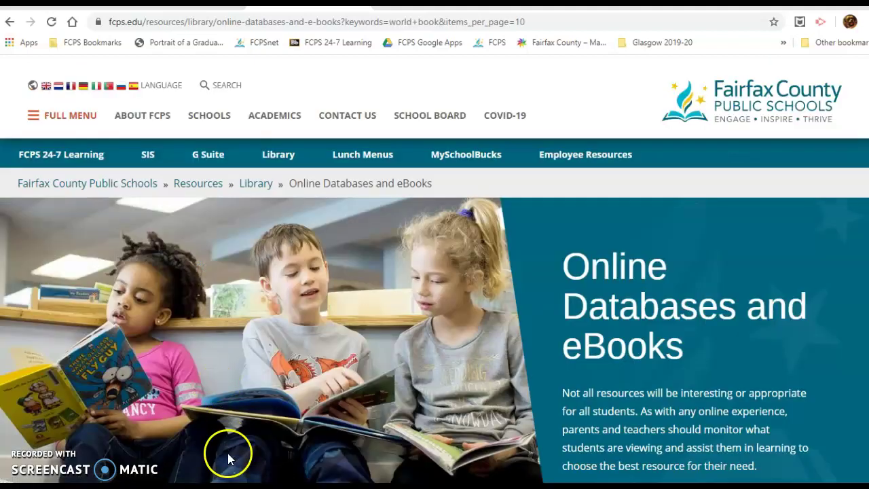
# Open the World Book Online entry and launch its login page in a new tab
pyautogui.scroll(-3, 229, 448)
pyautogui.scroll(-5, 231, 445)
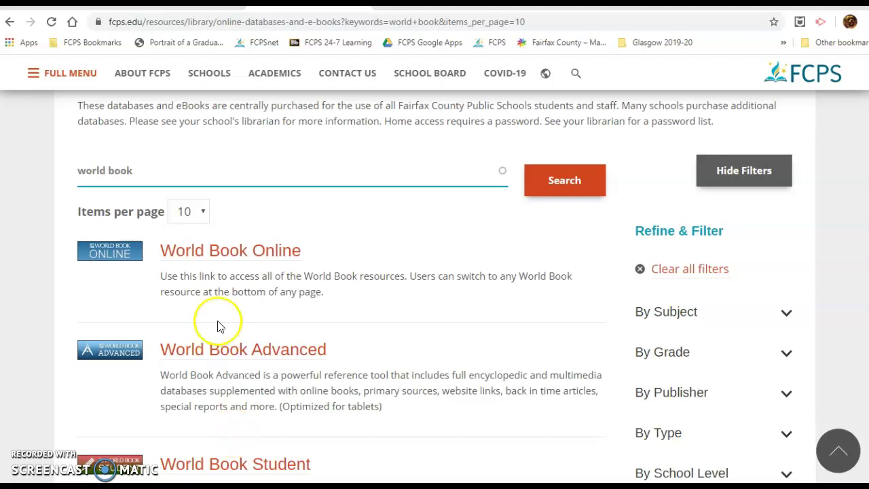
pyautogui.click(218, 253)
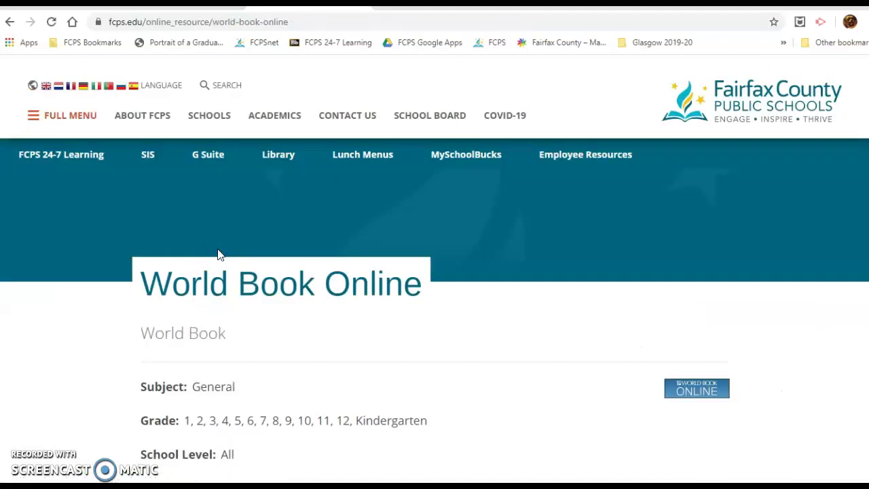
pyautogui.scroll(-2, 217, 254)
pyautogui.click(223, 430)
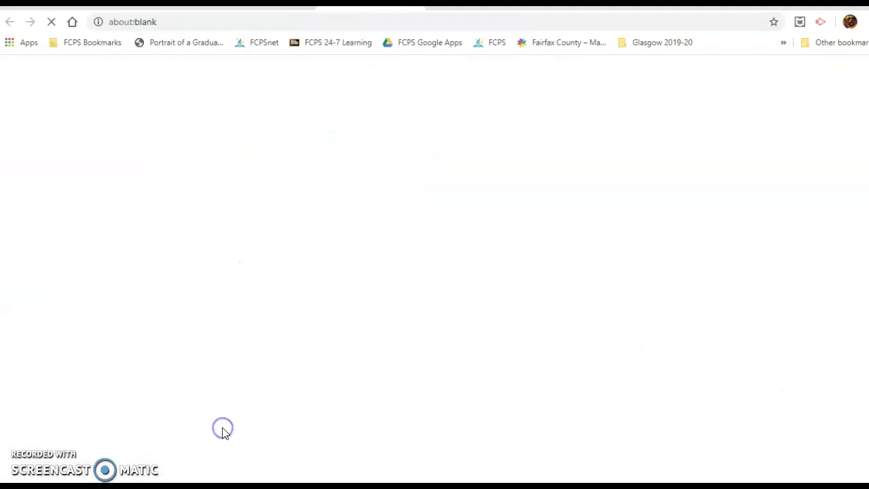
pyautogui.click(360, 198)
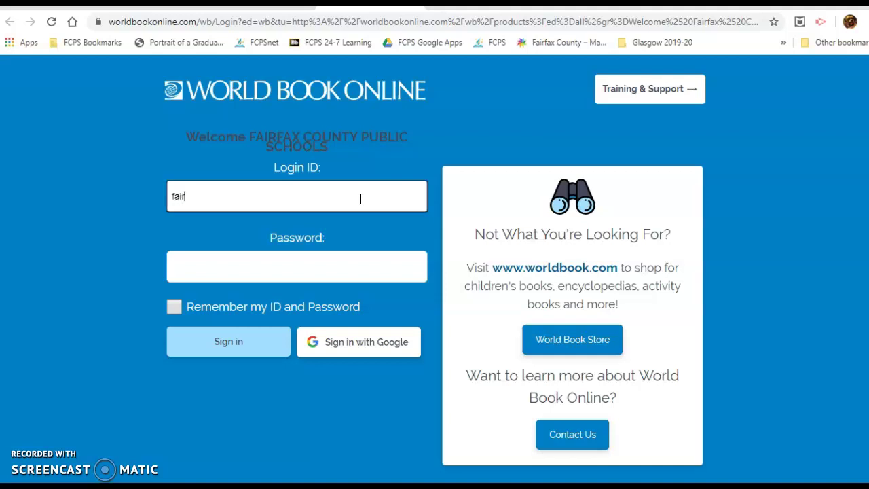
# Enter the school account password and sign in to World Book Online
pyautogui.press('Tab')
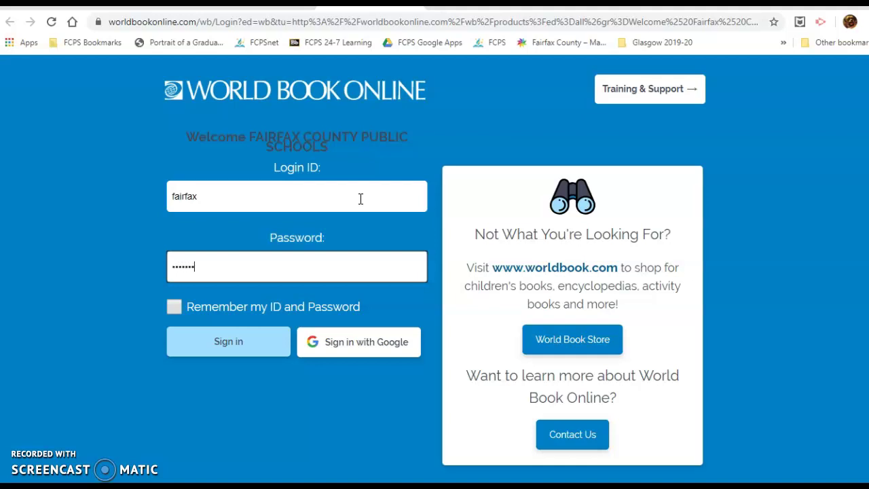
pyautogui.click(228, 341)
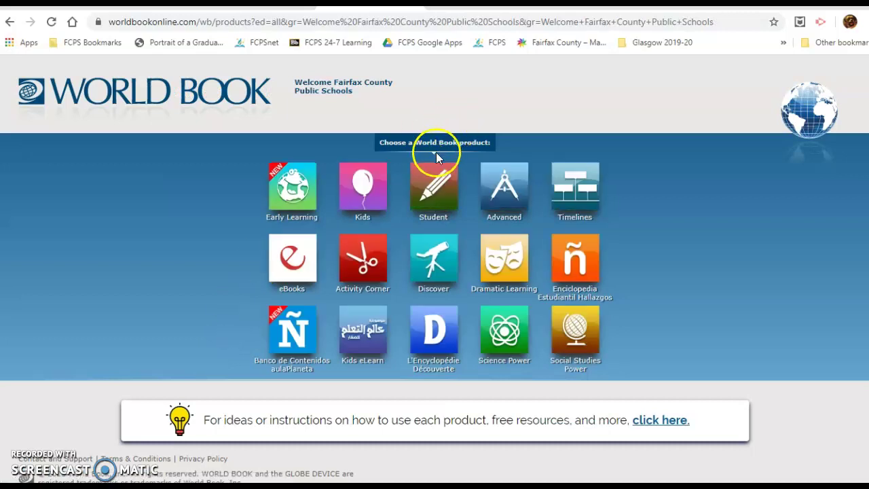
# In World Book Student, search 'washington monument' and open the Washington Monument article
pyautogui.click(432, 189)
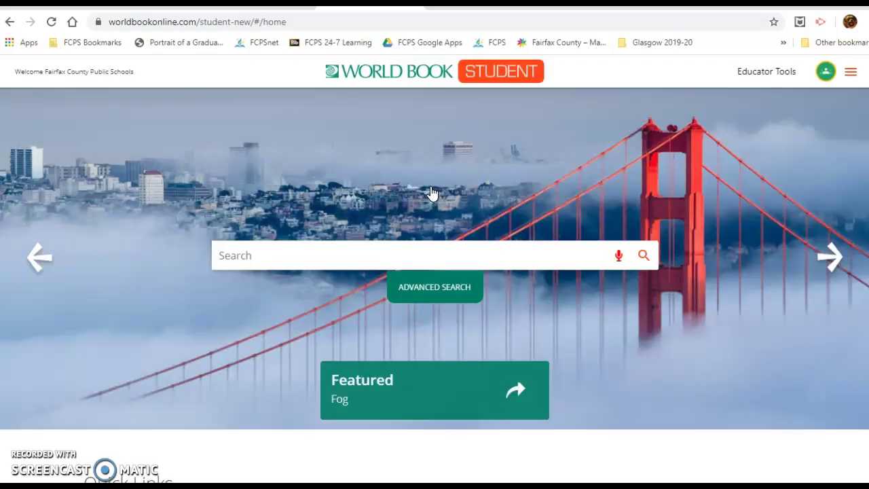
pyautogui.click(394, 251)
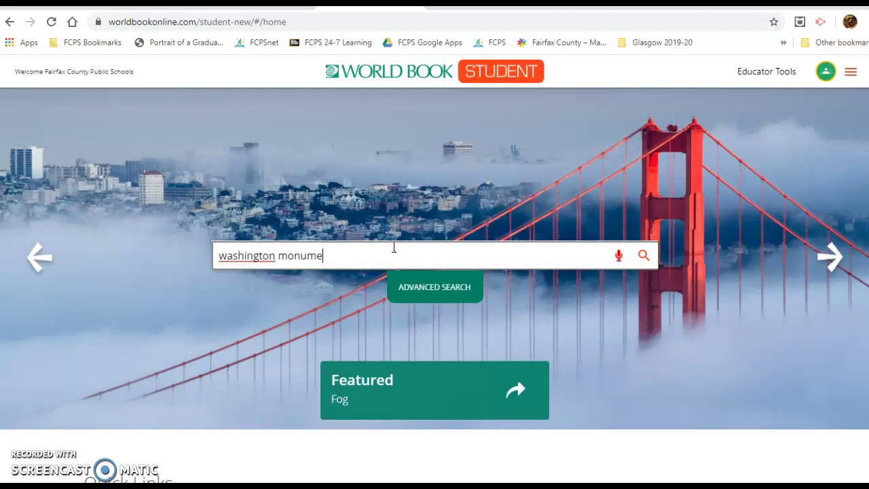
pyautogui.press('Return')
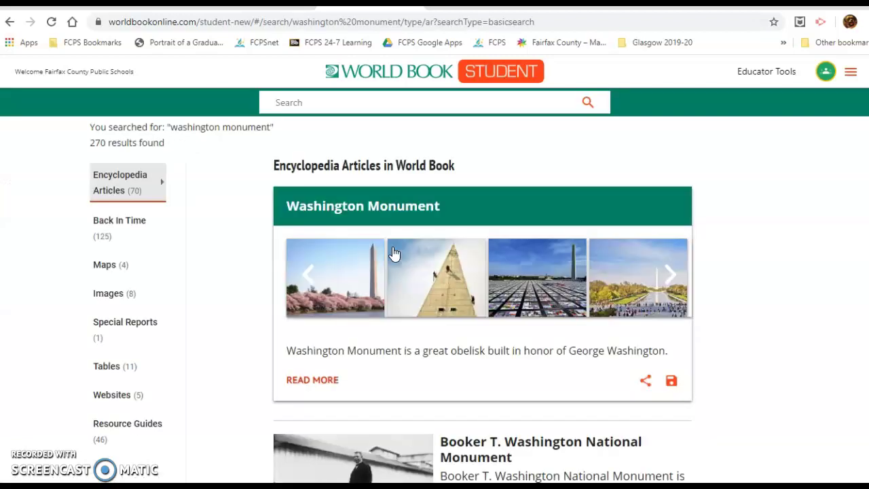
pyautogui.click(363, 227)
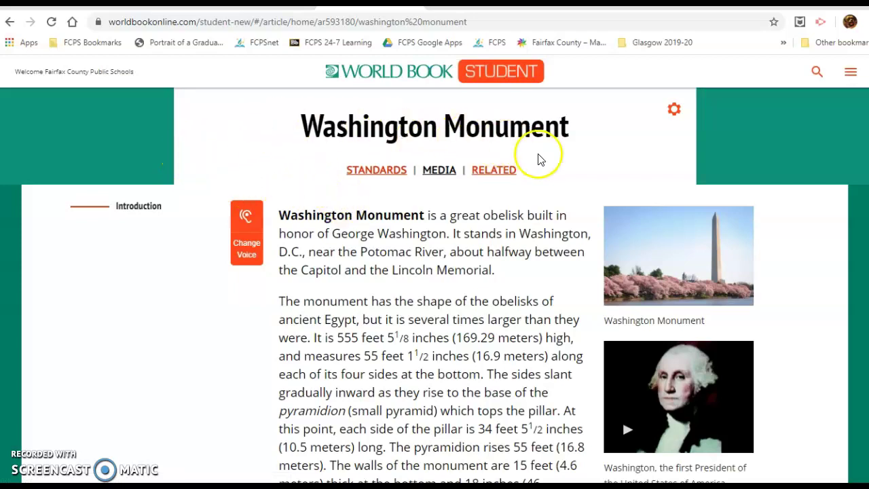
pyautogui.scroll(-2, 461, 332)
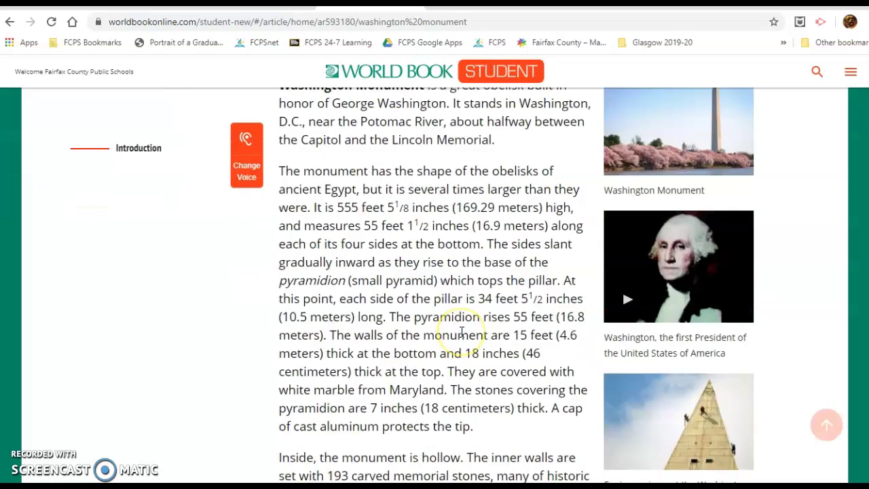
pyautogui.scroll(-2, 462, 332)
pyautogui.scroll(4, 462, 331)
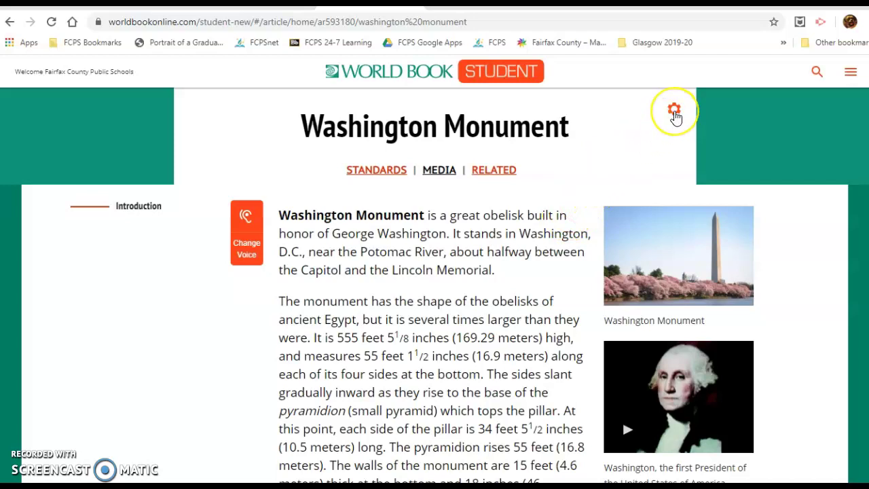
# Choose Persian from the Translate language list in the article's Tools and Settings
pyautogui.click(674, 110)
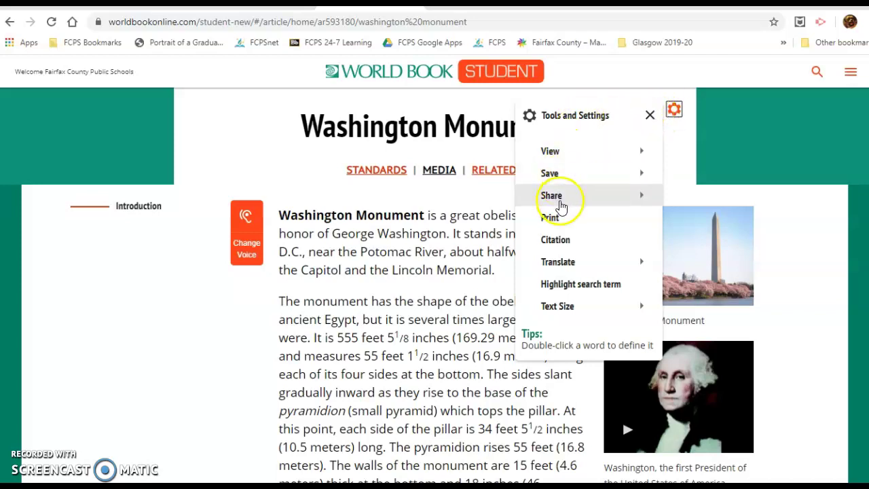
pyautogui.click(568, 263)
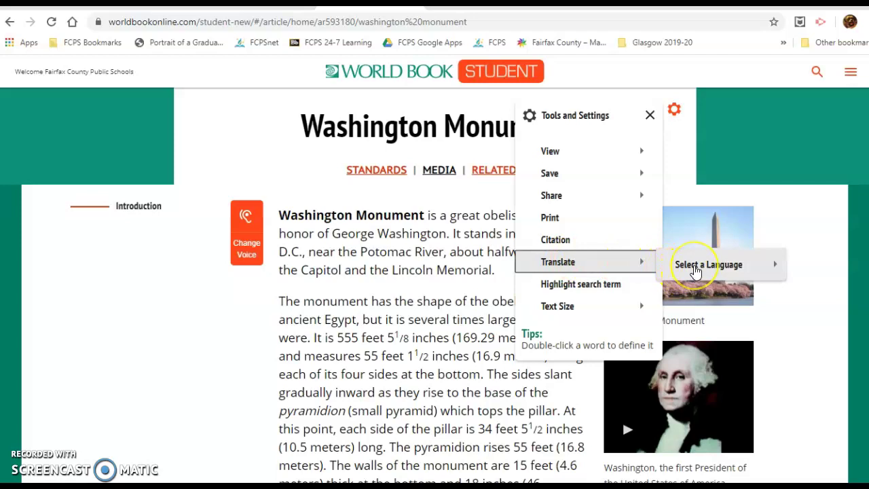
pyautogui.click(695, 266)
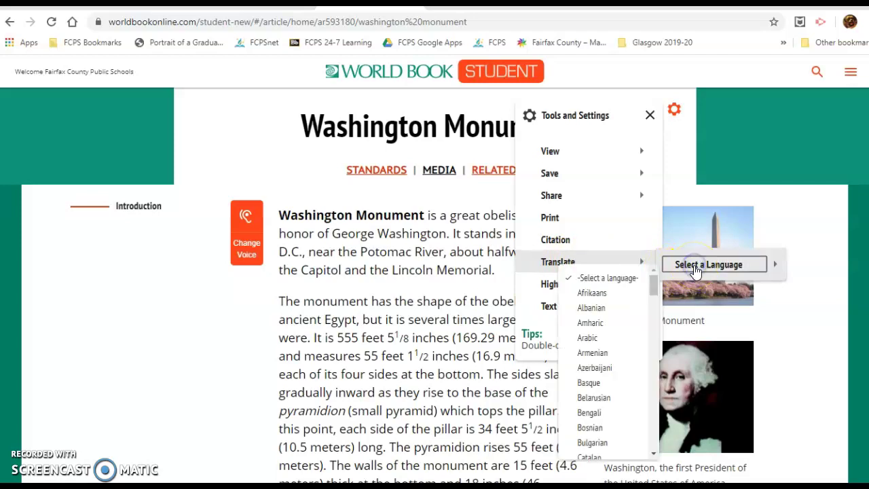
pyautogui.scroll(-2, 595, 307)
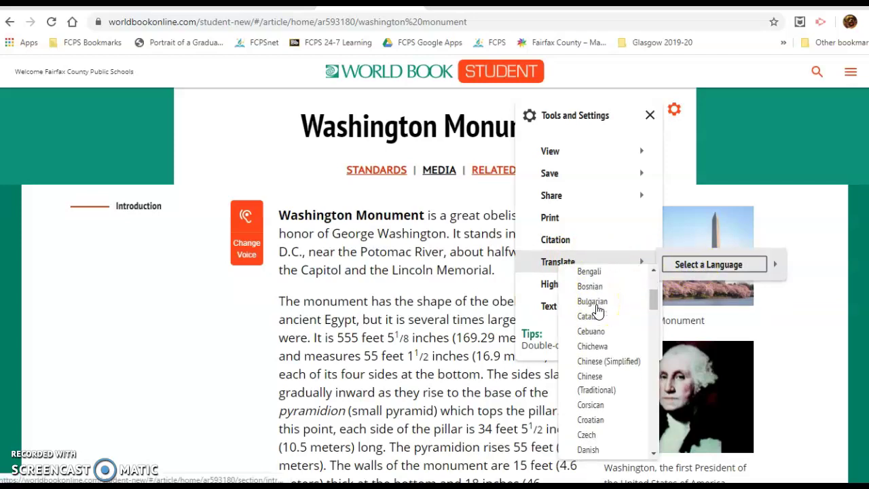
pyautogui.scroll(-4, 596, 310)
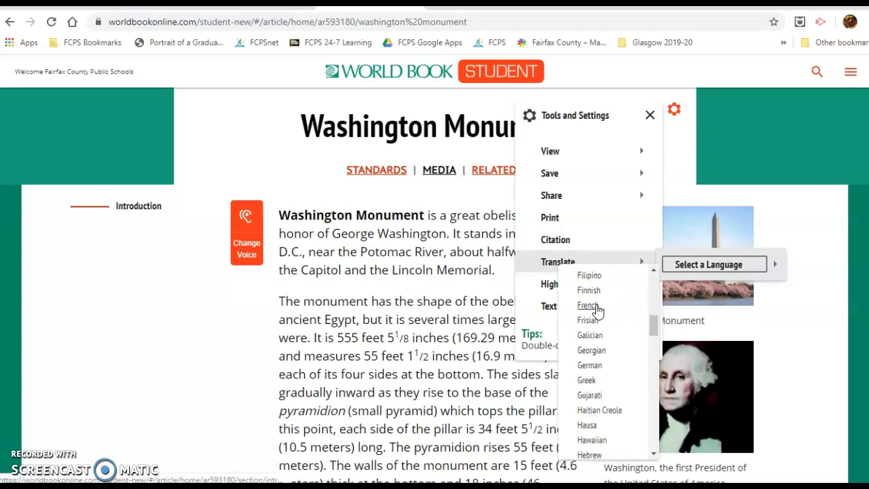
pyautogui.scroll(-5, 597, 310)
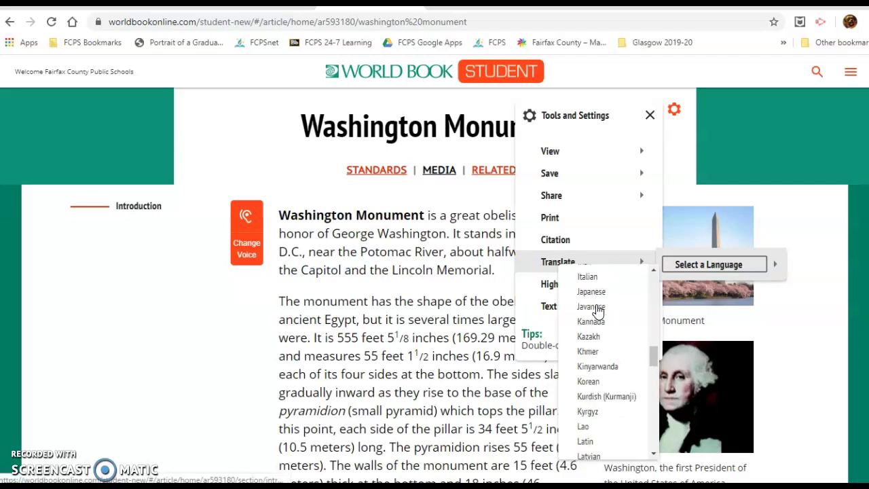
pyautogui.scroll(-1, 596, 309)
pyautogui.scroll(-5, 596, 310)
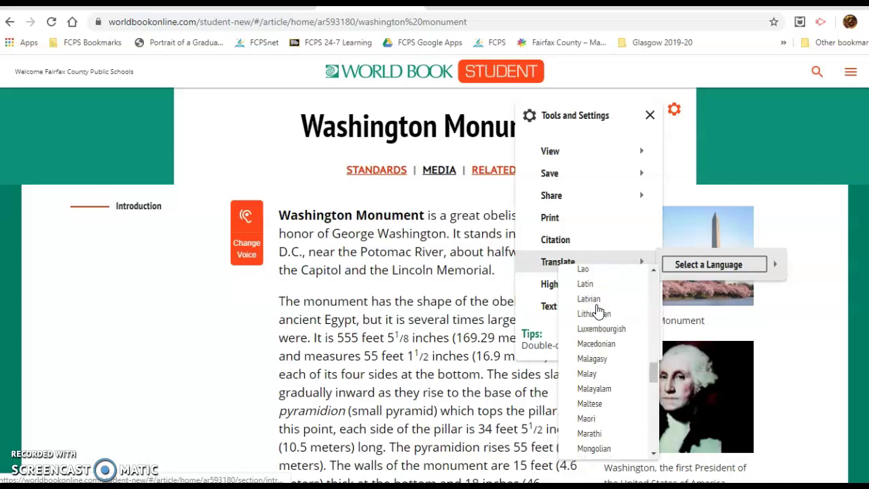
pyautogui.scroll(-2, 596, 310)
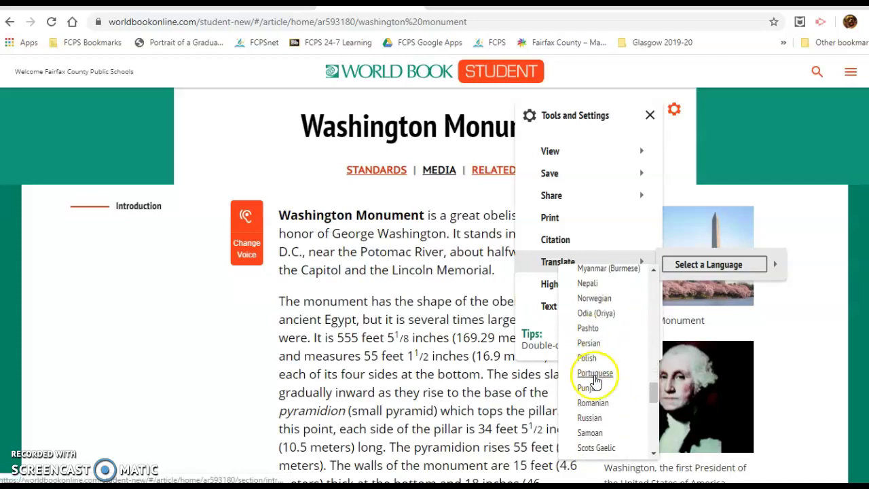
pyautogui.click(588, 344)
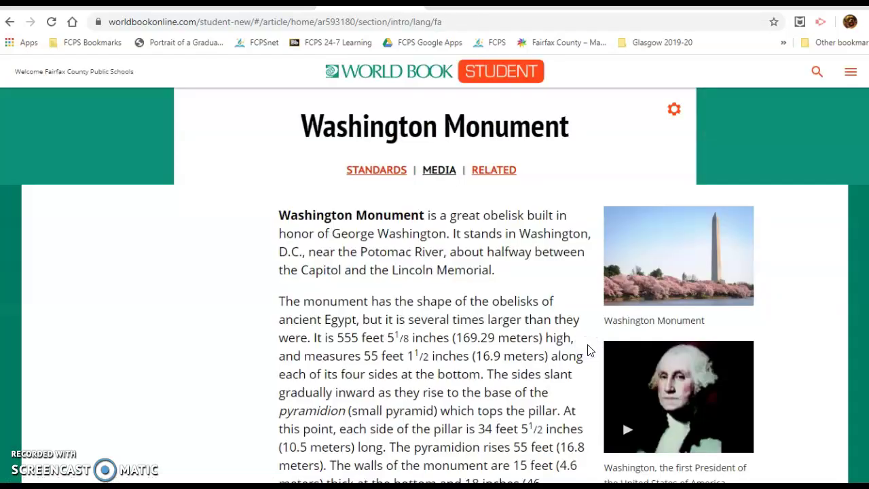
# Pick English from the Translate language list in Tools and Settings
pyautogui.click(675, 109)
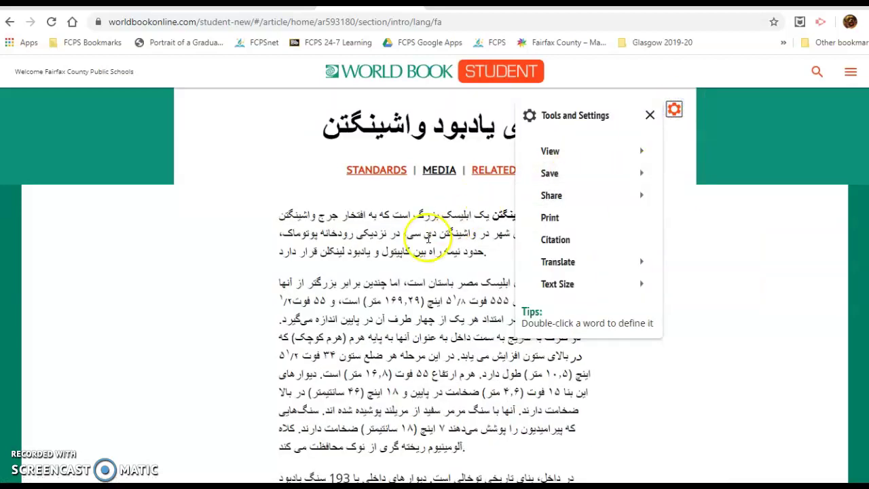
pyautogui.click(719, 217)
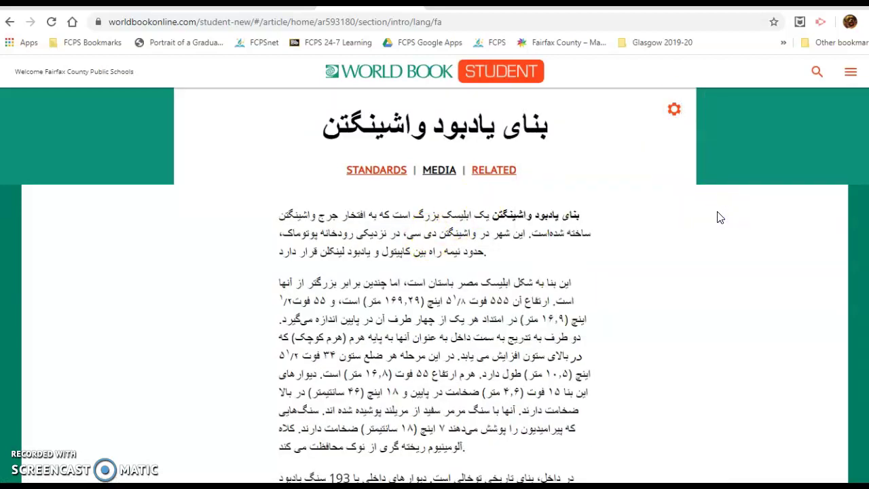
pyautogui.click(674, 109)
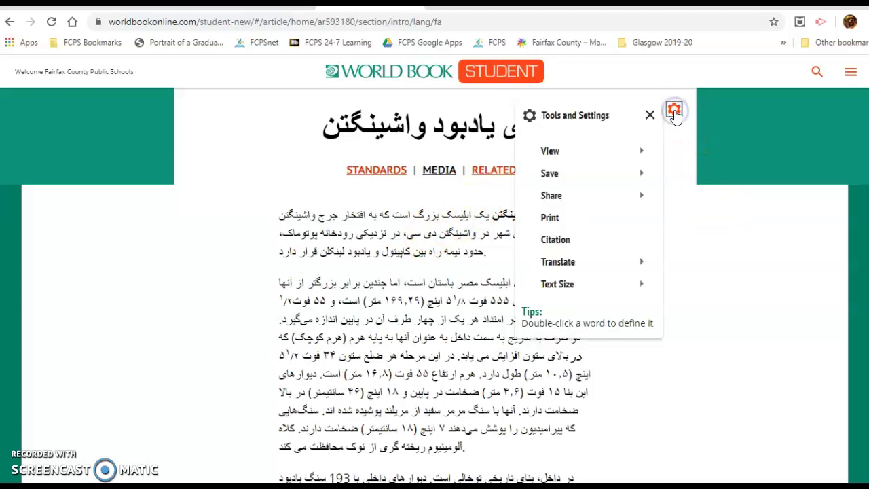
pyautogui.click(593, 207)
pyautogui.click(582, 258)
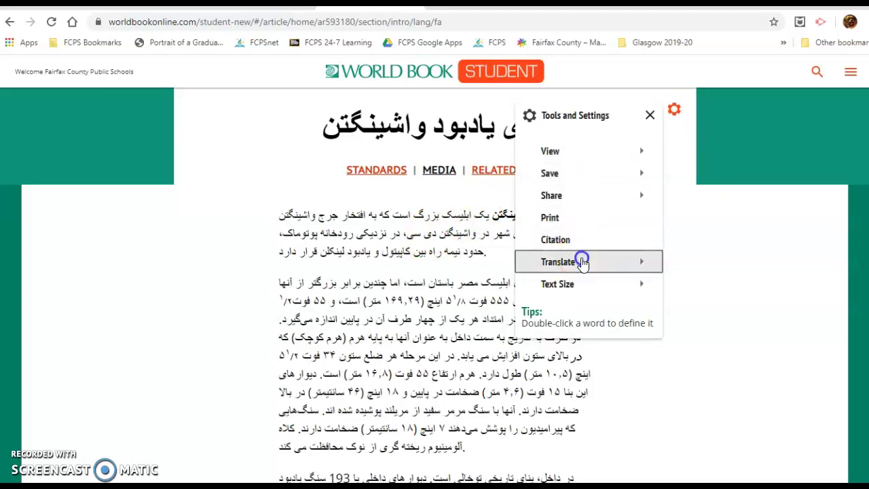
pyautogui.click(704, 265)
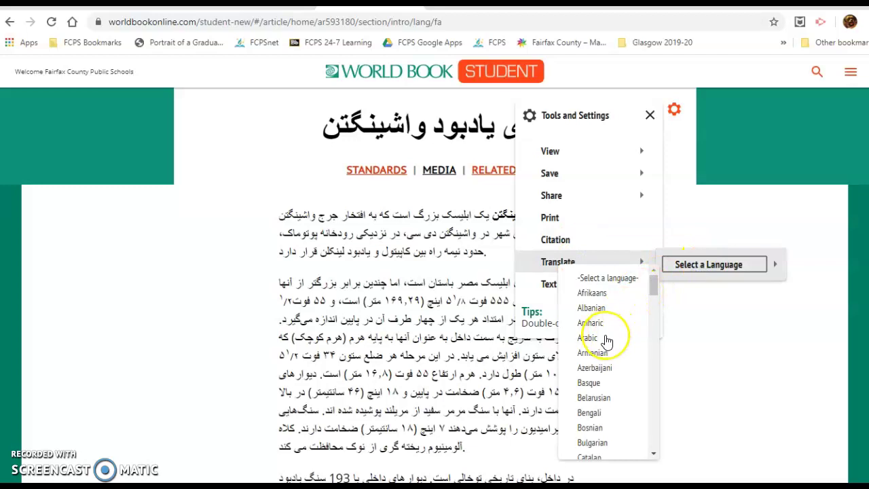
pyautogui.scroll(-4, 605, 340)
pyautogui.click(589, 363)
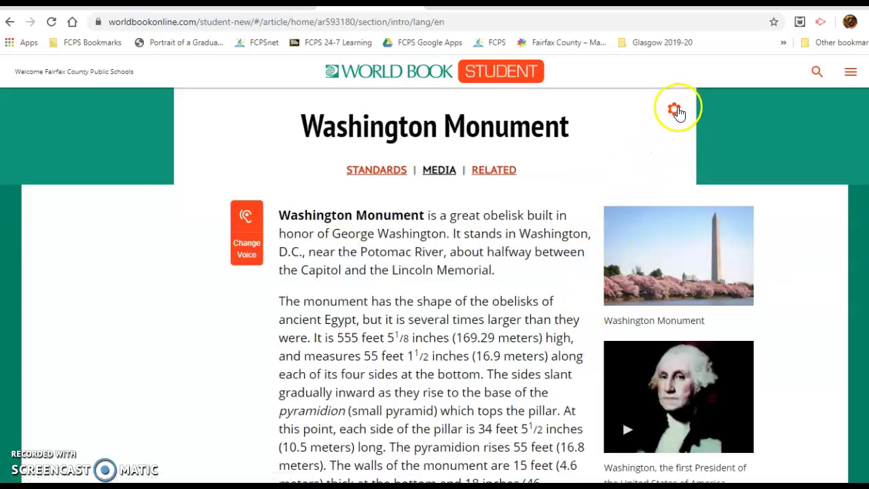
# Select Spanish in the Translate language list, retitling the article 'Monumento a Washington'
pyautogui.click(675, 111)
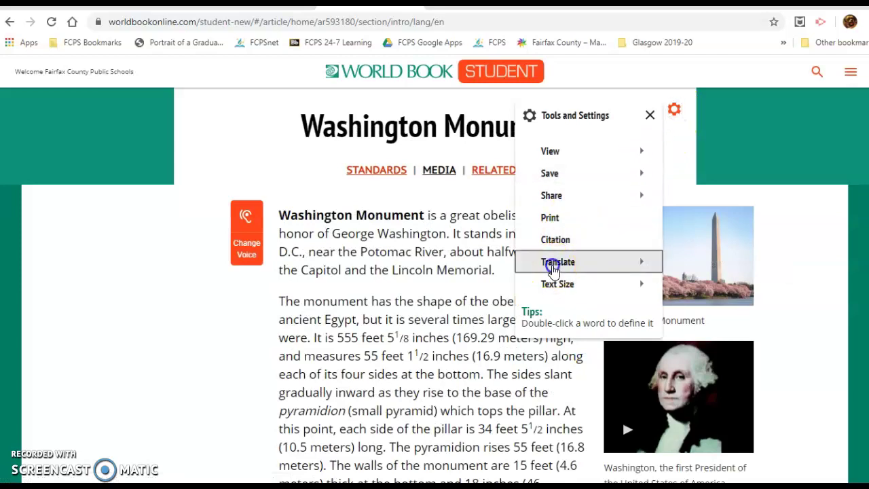
pyautogui.click(557, 262)
pyautogui.click(683, 272)
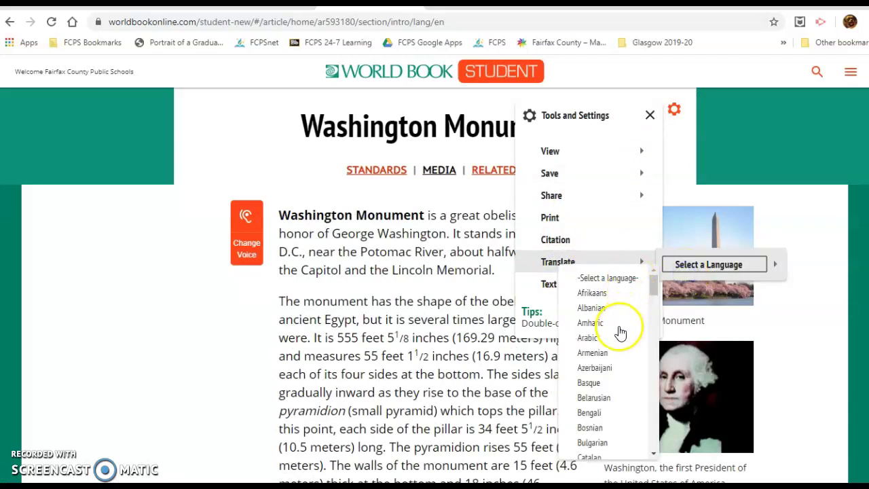
pyautogui.scroll(-5, 620, 332)
pyautogui.scroll(-2, 620, 332)
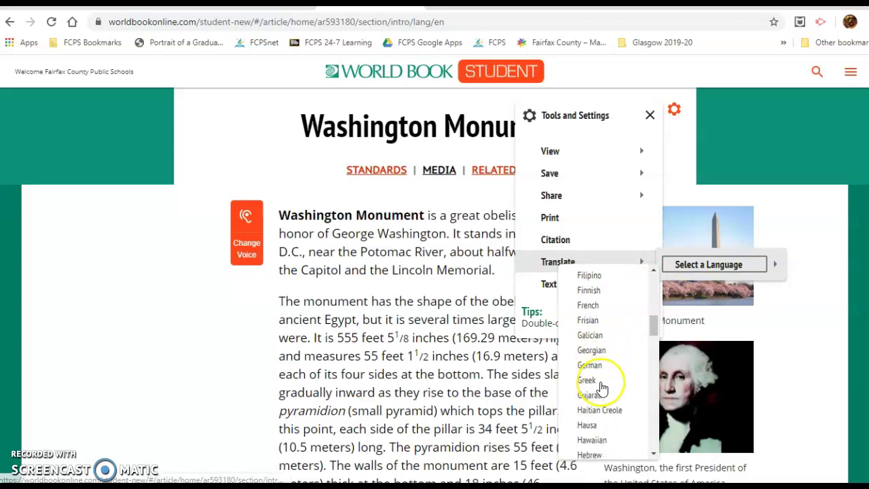
pyautogui.scroll(-4, 601, 385)
pyautogui.scroll(-5, 602, 387)
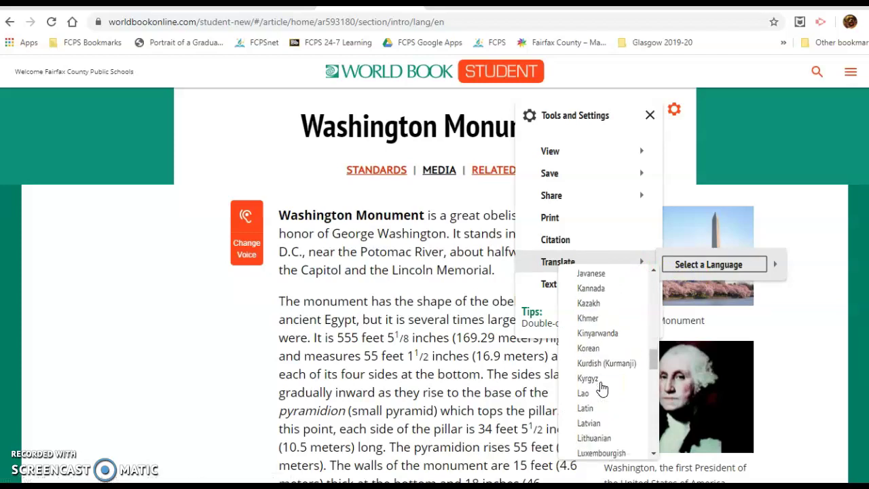
pyautogui.scroll(-5, 601, 386)
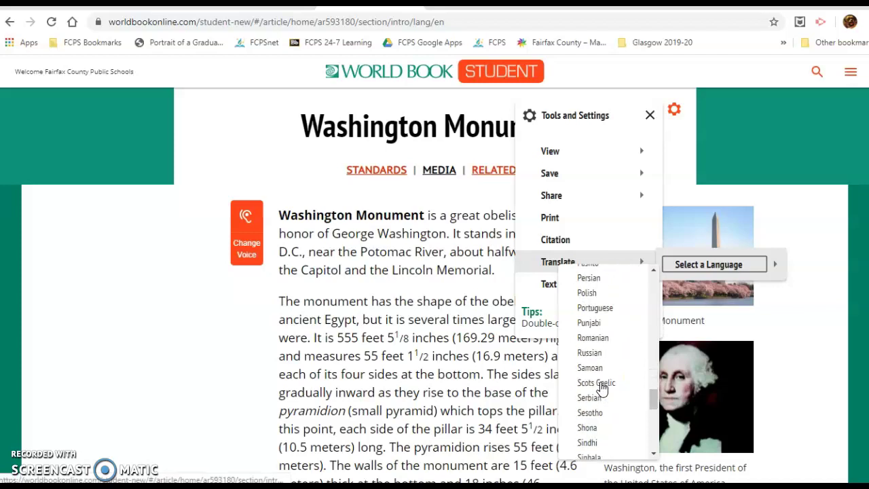
pyautogui.moveTo(602, 384); pyautogui.dragTo(592, 420)
pyautogui.scroll(-2, 589, 428)
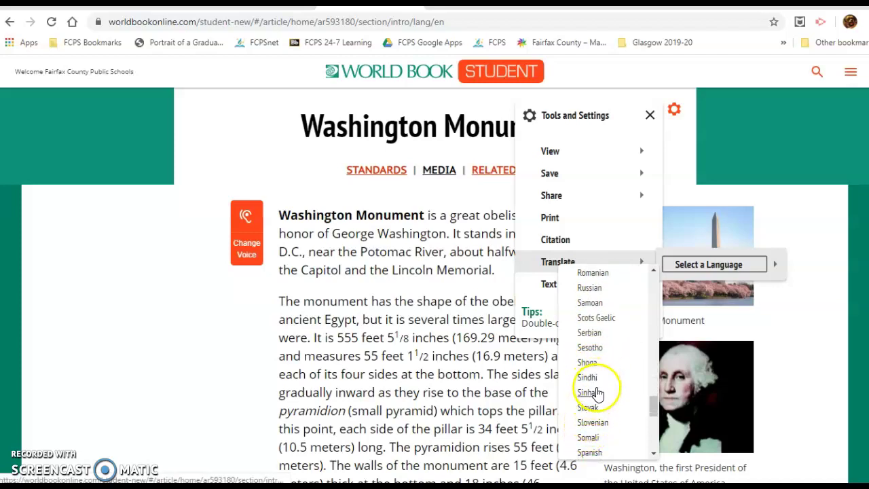
pyautogui.scroll(-2, 595, 394)
pyautogui.click(591, 388)
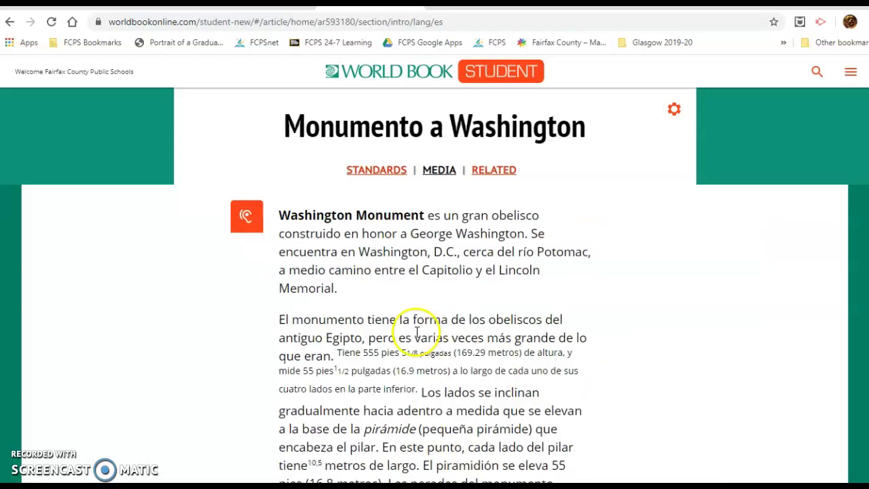
pyautogui.scroll(-2, 408, 332)
pyautogui.scroll(1, 417, 332)
pyautogui.scroll(2, 417, 332)
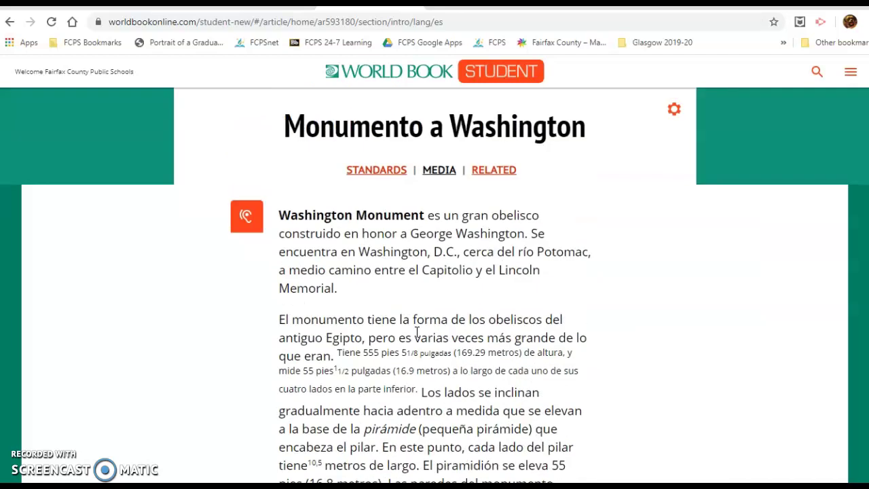